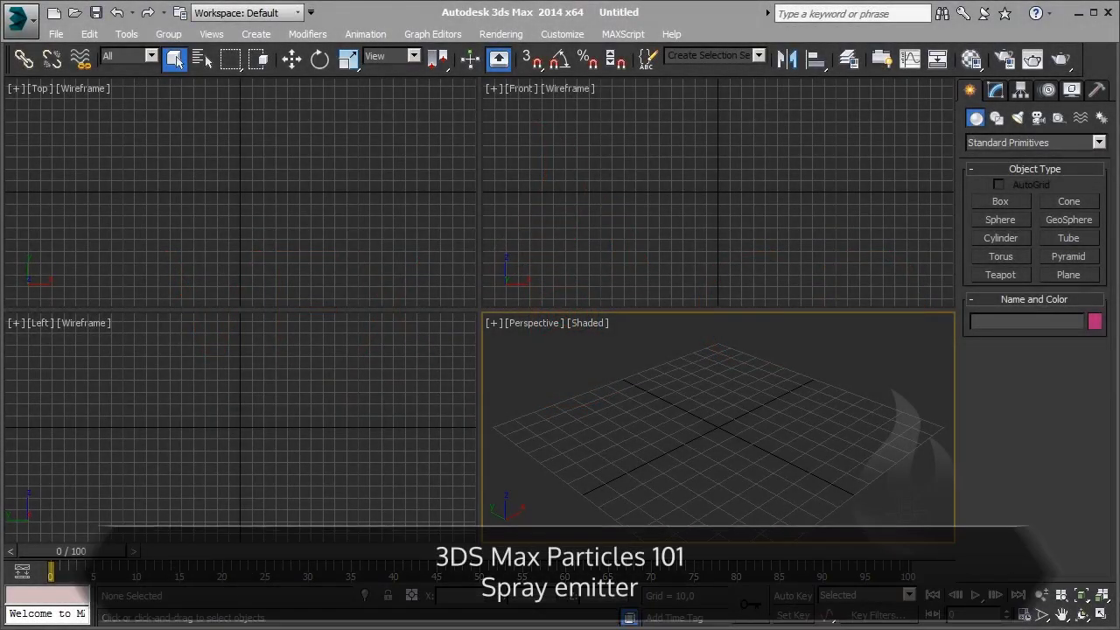
Step: Switch the Create panel category to Particle Systems and pick the Spray tool
left_click(989, 142)
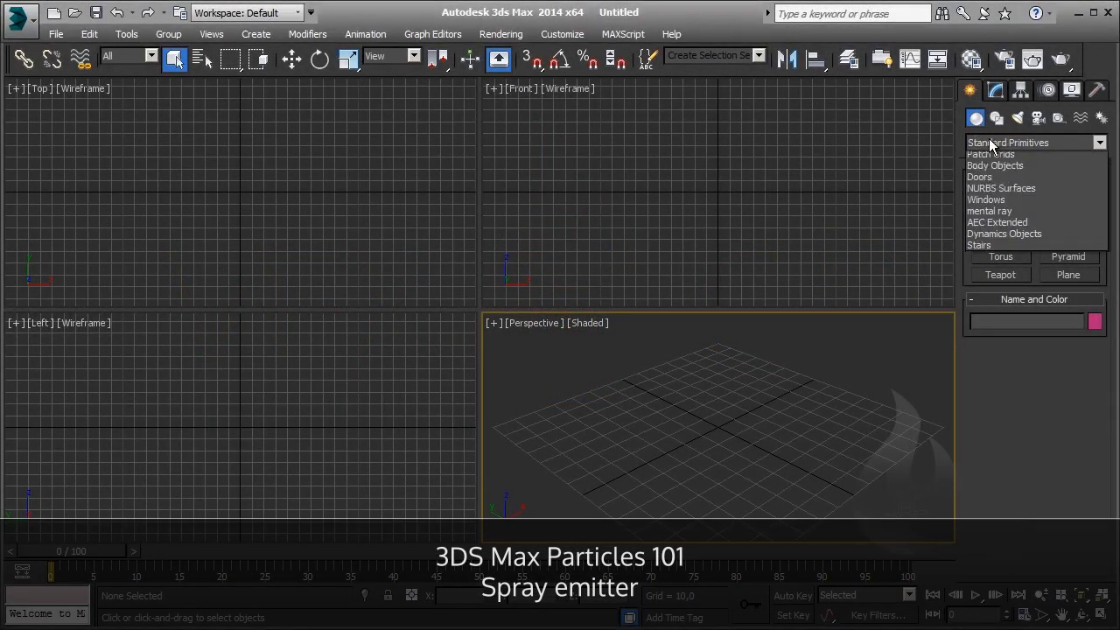
left_click(1007, 194)
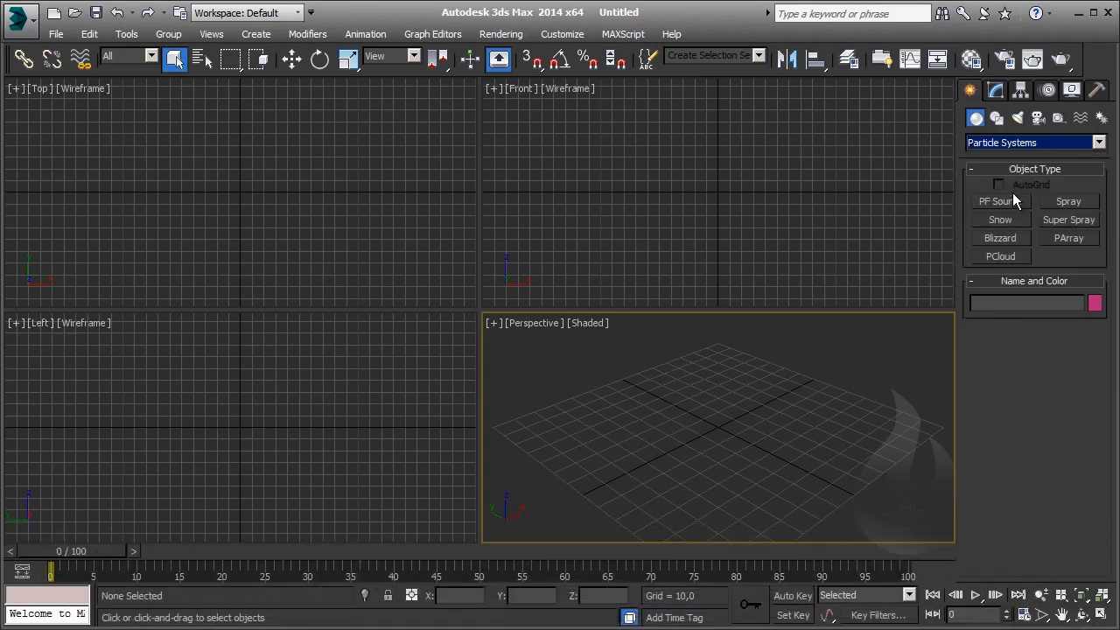
left_click(1075, 206)
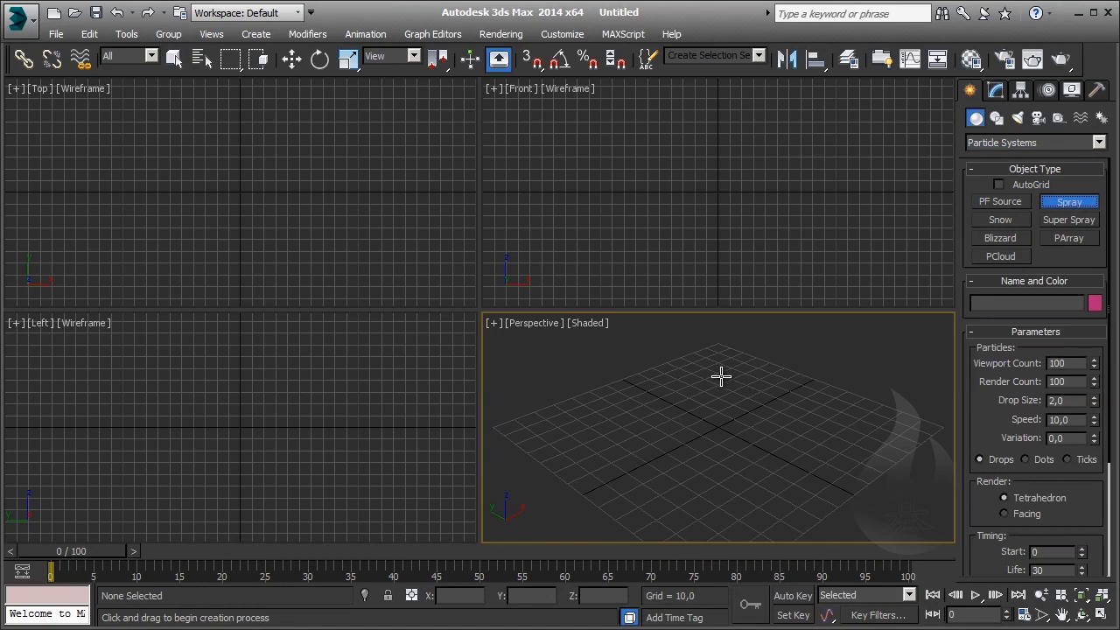
Step: Draw the Spray001 emitter in the Perspective view and maximize that viewport
mouse_move(720, 376)
left_mouse_down()
mouse_move(716, 525)
mouse_move(719, 516)
left_mouse_up()
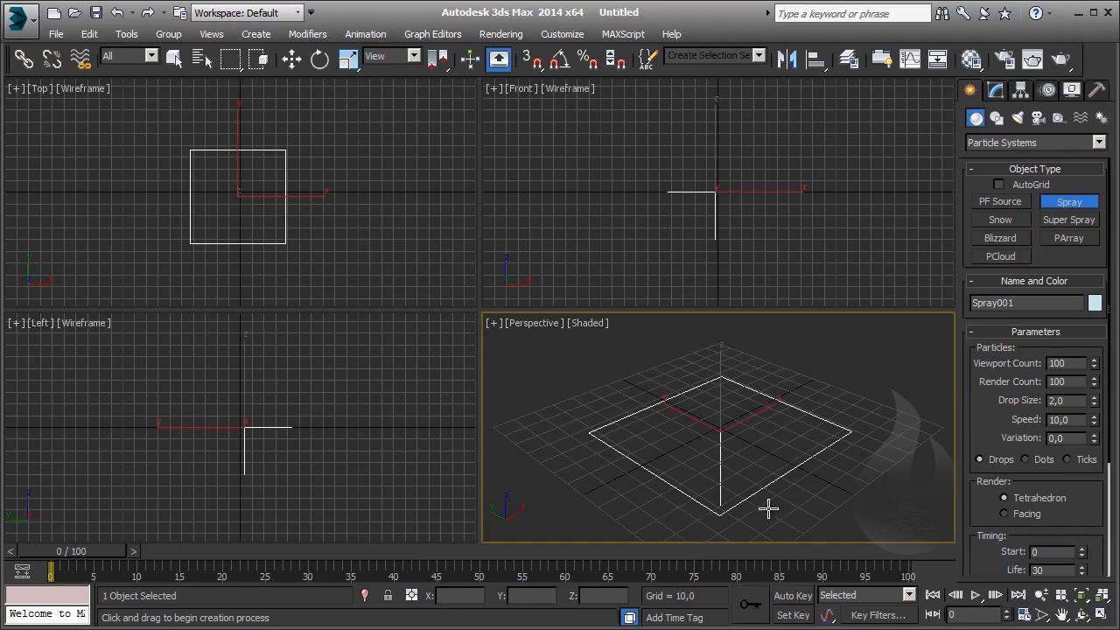
left_click(1103, 616)
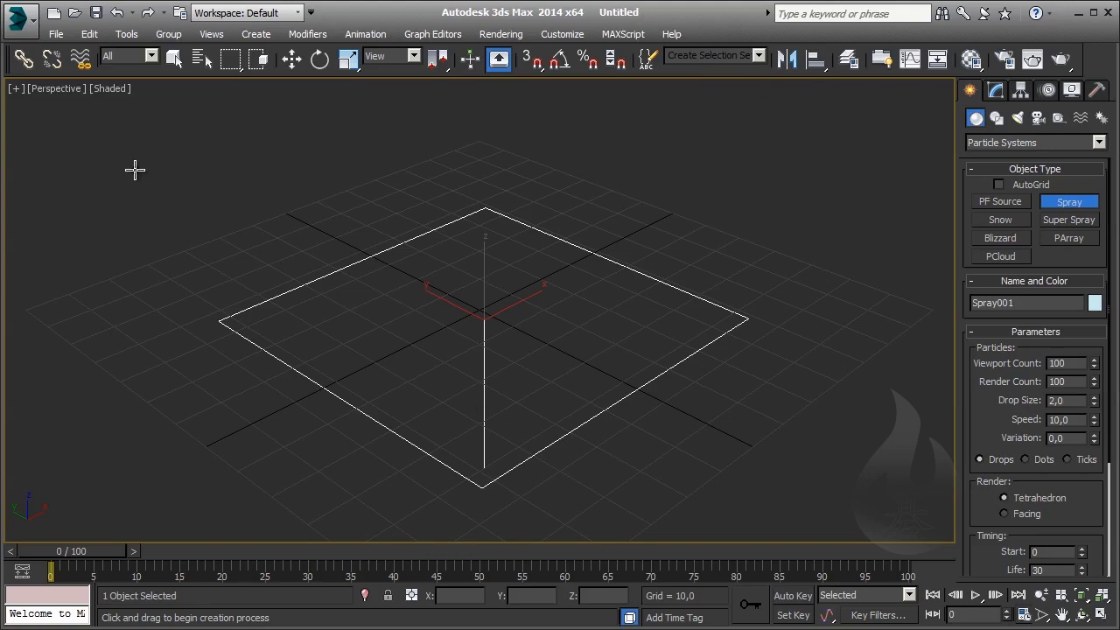
Step: Hide the grid, end emitter creation, and show Spray001's parameters in a widened Modify panel
key("g")
right_click(291, 321)
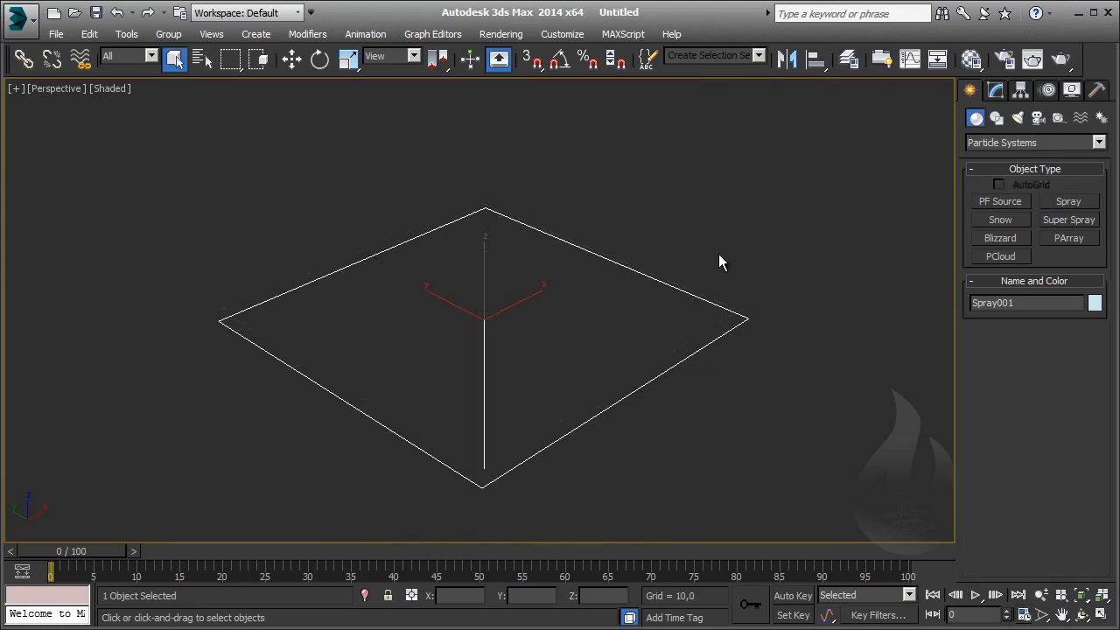
left_click(995, 91)
left_click_drag(957, 97, 795, 96)
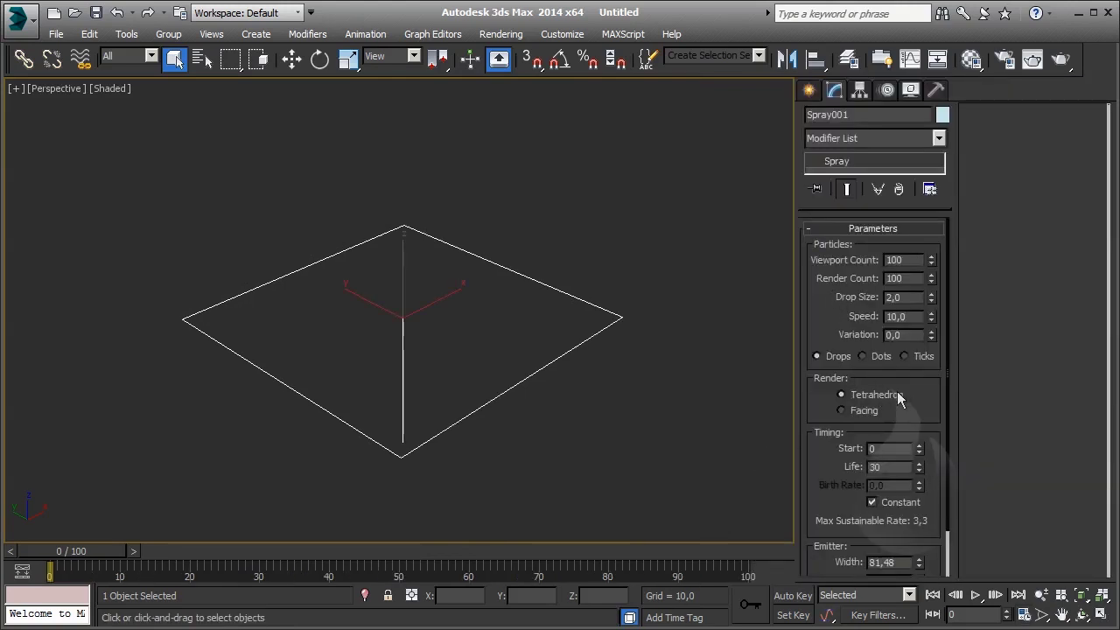
left_click_drag(924, 405, 931, 337)
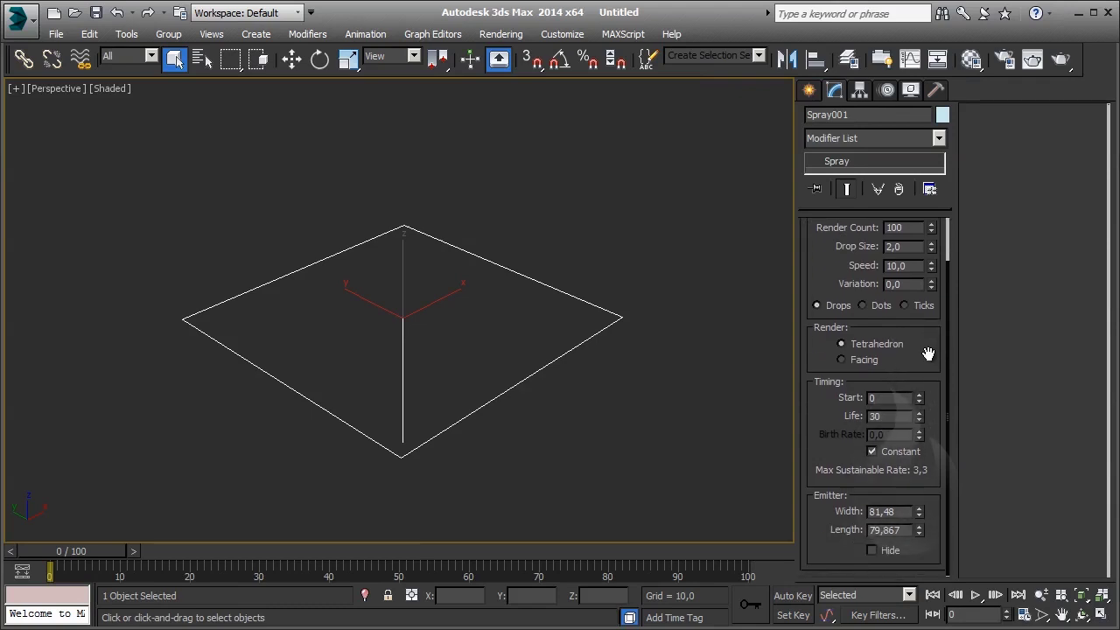
left_click_drag(927, 347, 933, 396)
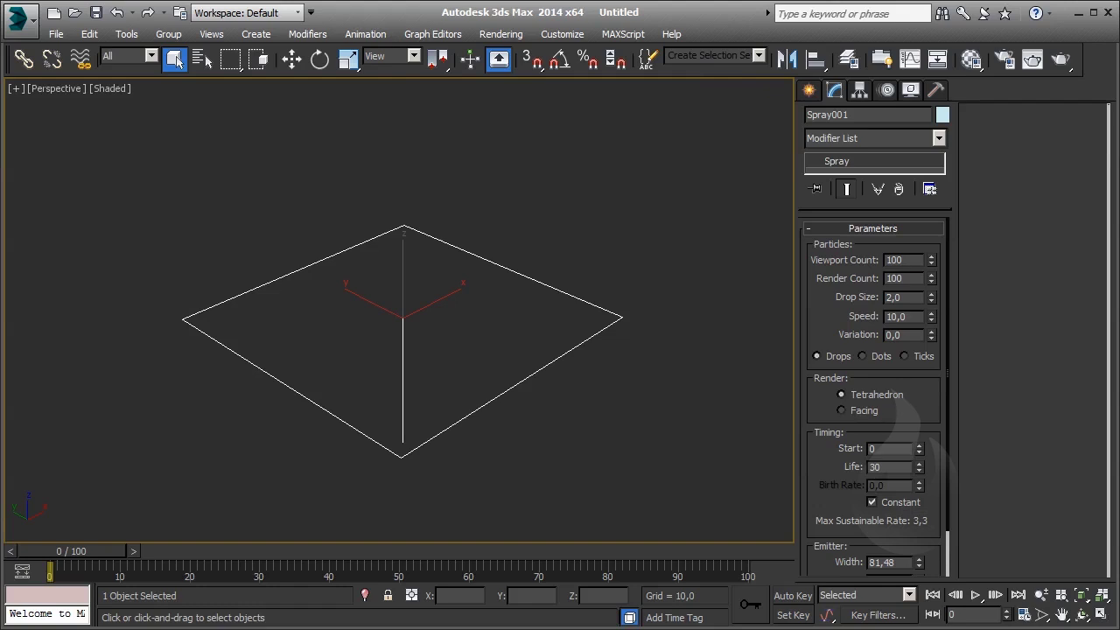
left_click(561, 33)
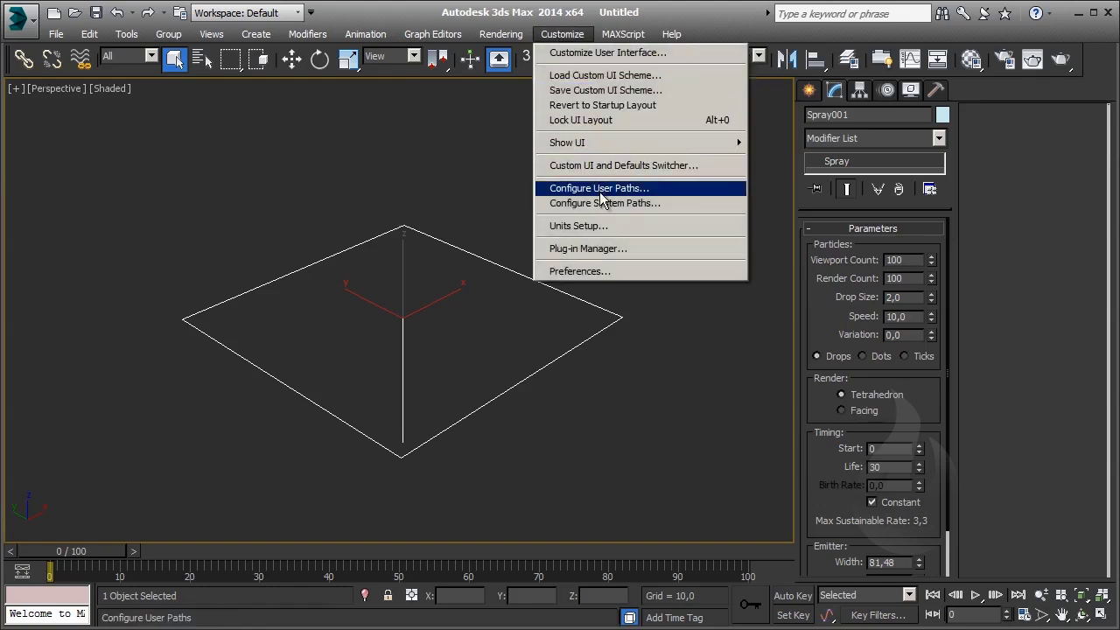
left_click(610, 224)
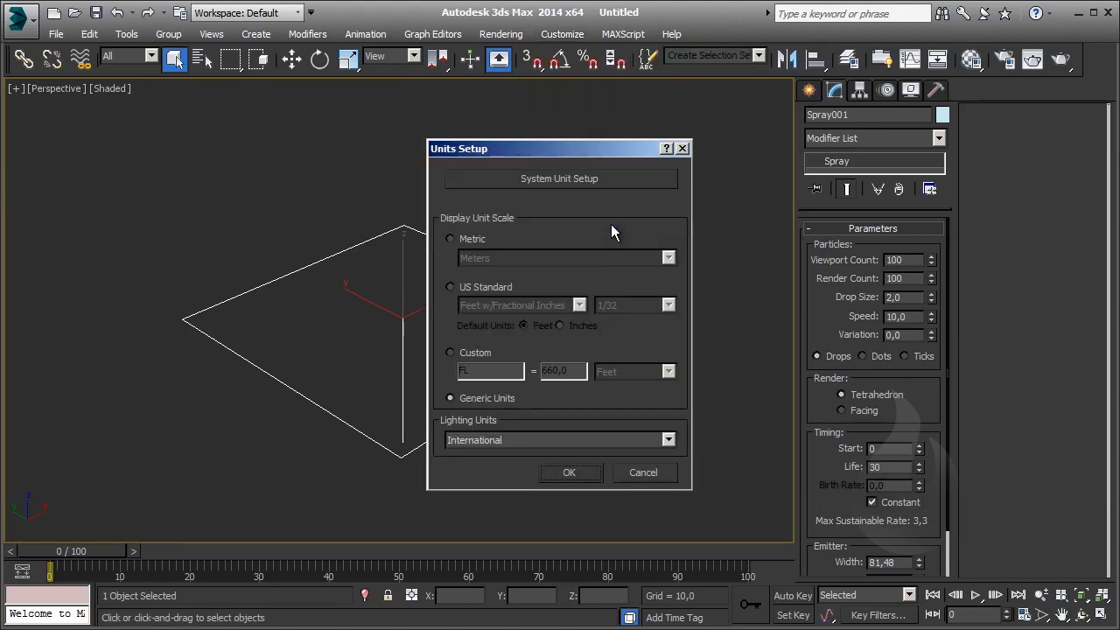
left_click(598, 179)
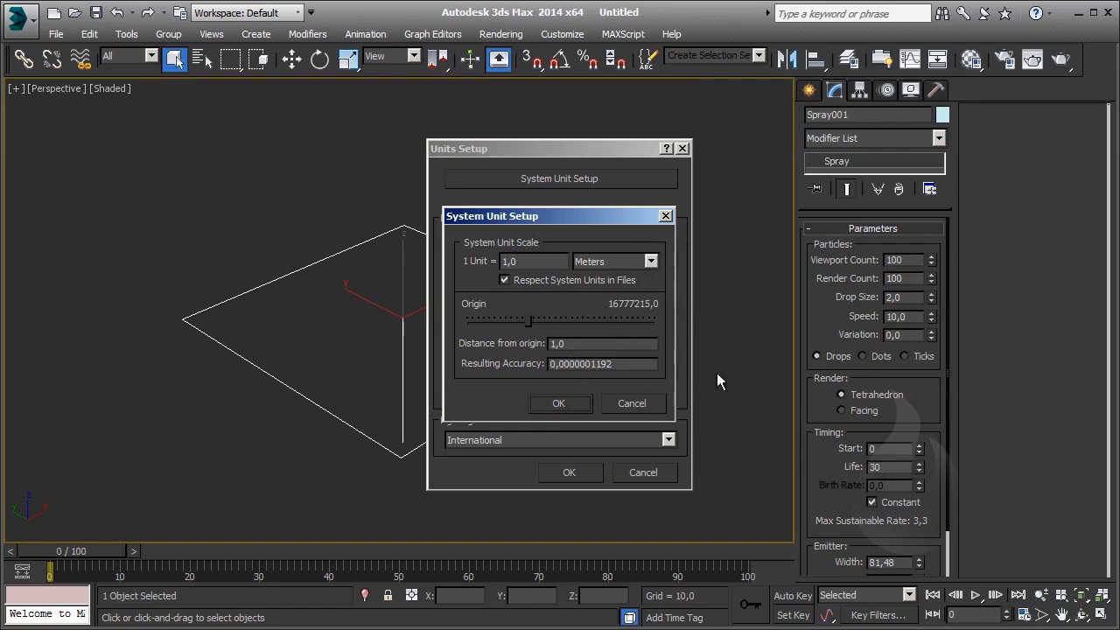
left_click(550, 399)
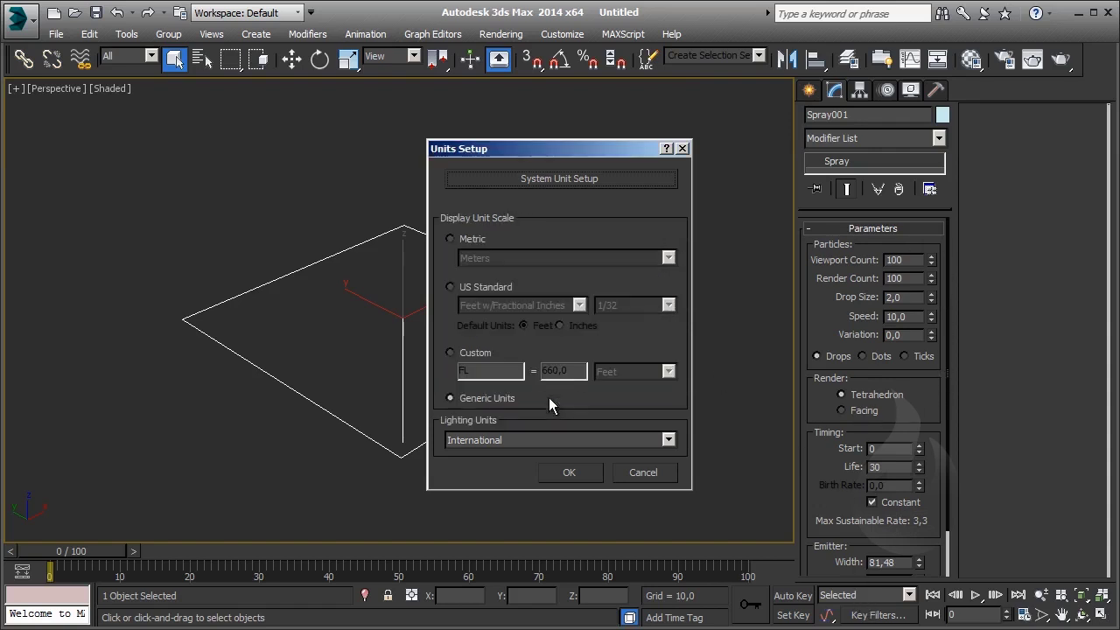
left_click(473, 238)
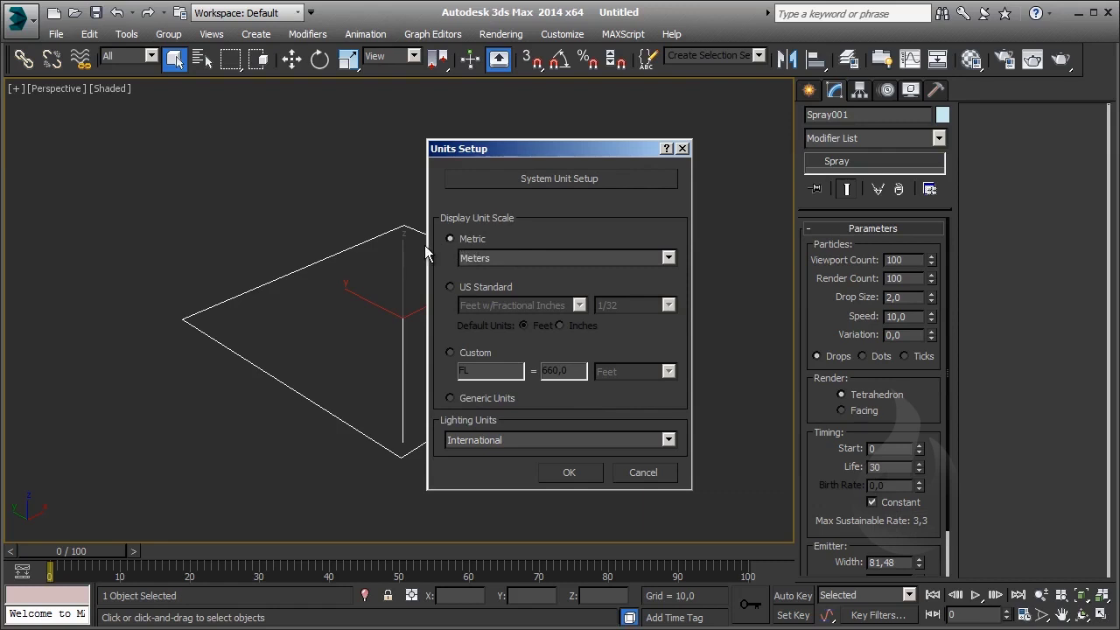
left_click(507, 258)
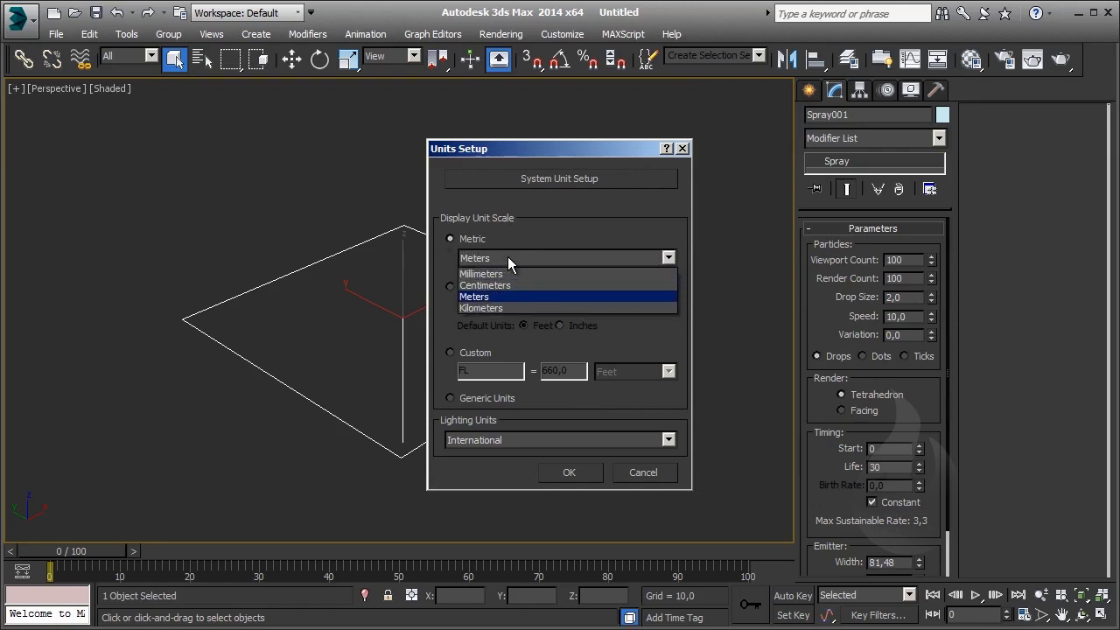
left_click(508, 256)
left_click(475, 284)
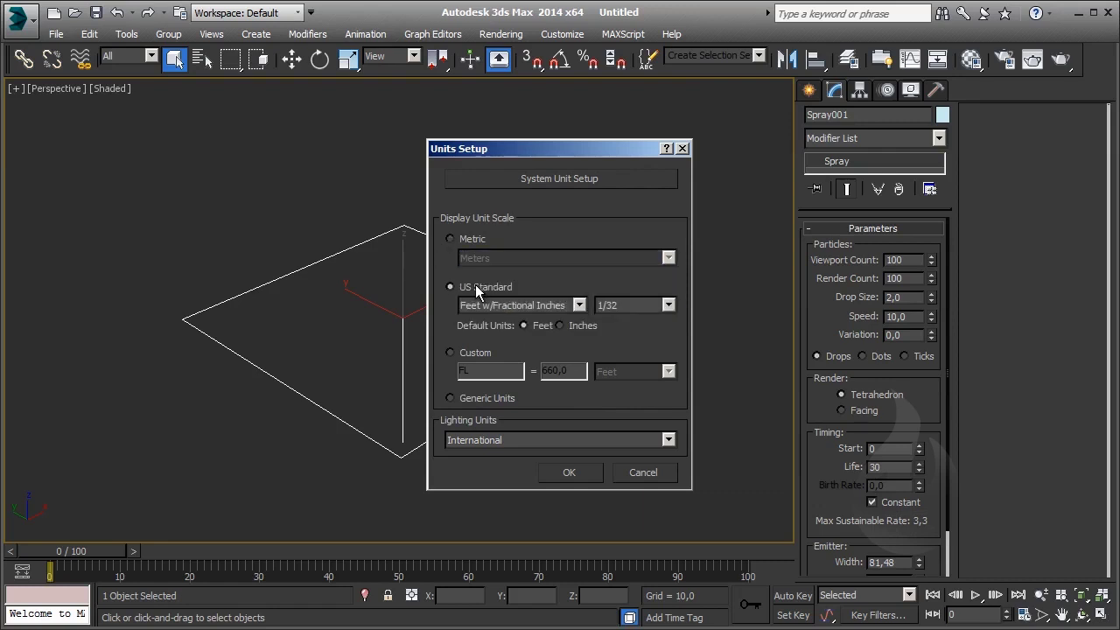
left_click(471, 354)
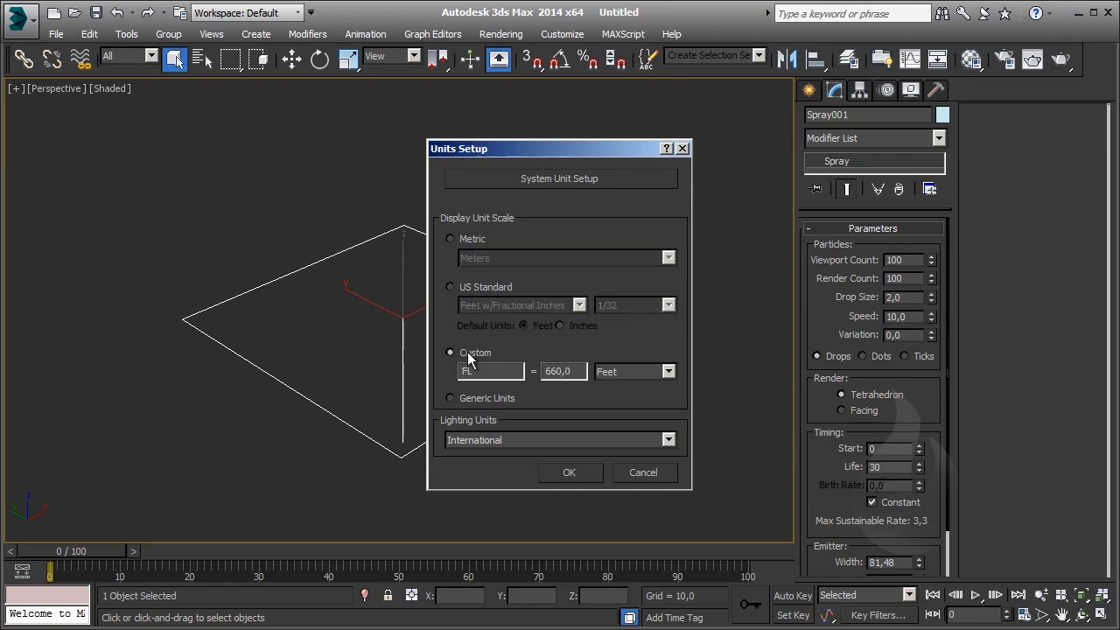
left_click(469, 400)
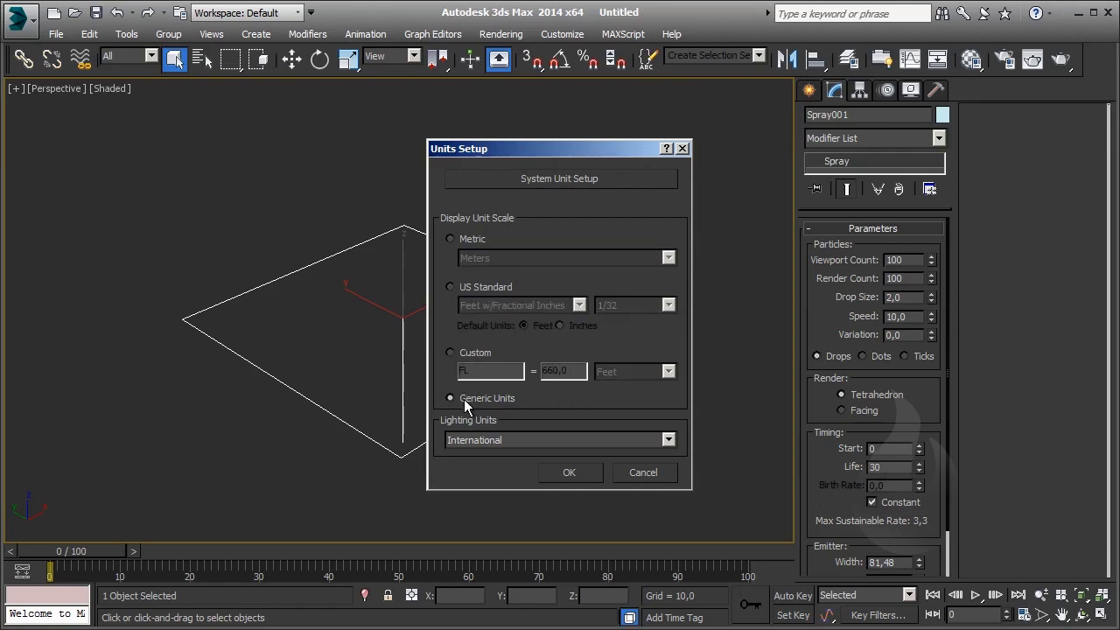
left_click(593, 474)
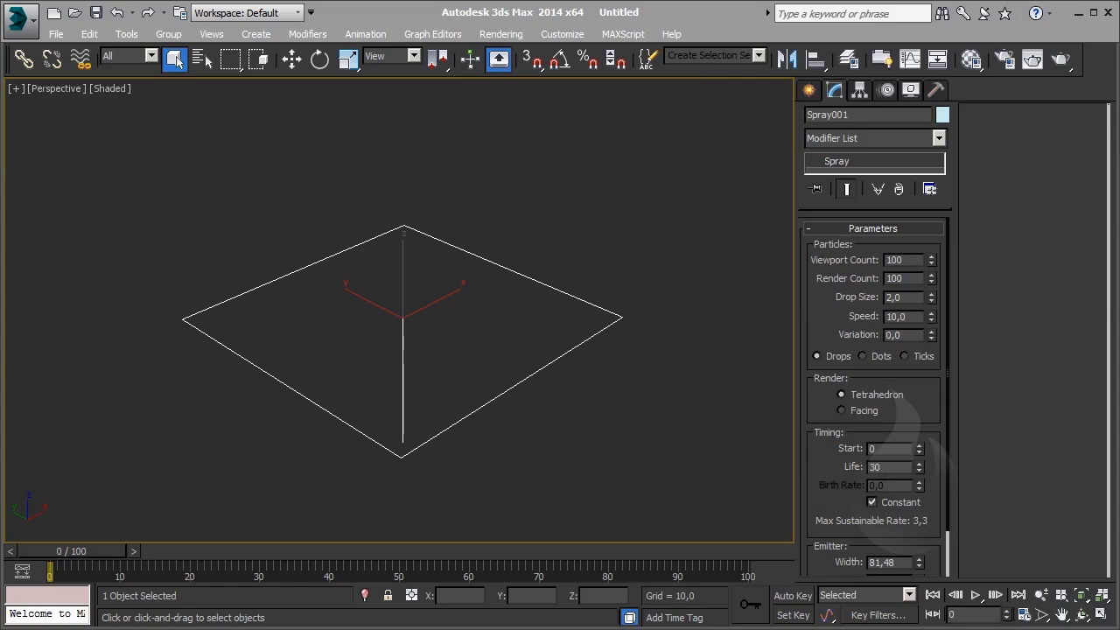
Step: Set the emitter width to 83,924 and length to 86,256, toggling Hide on and off
left_click_drag(934, 485, 937, 387)
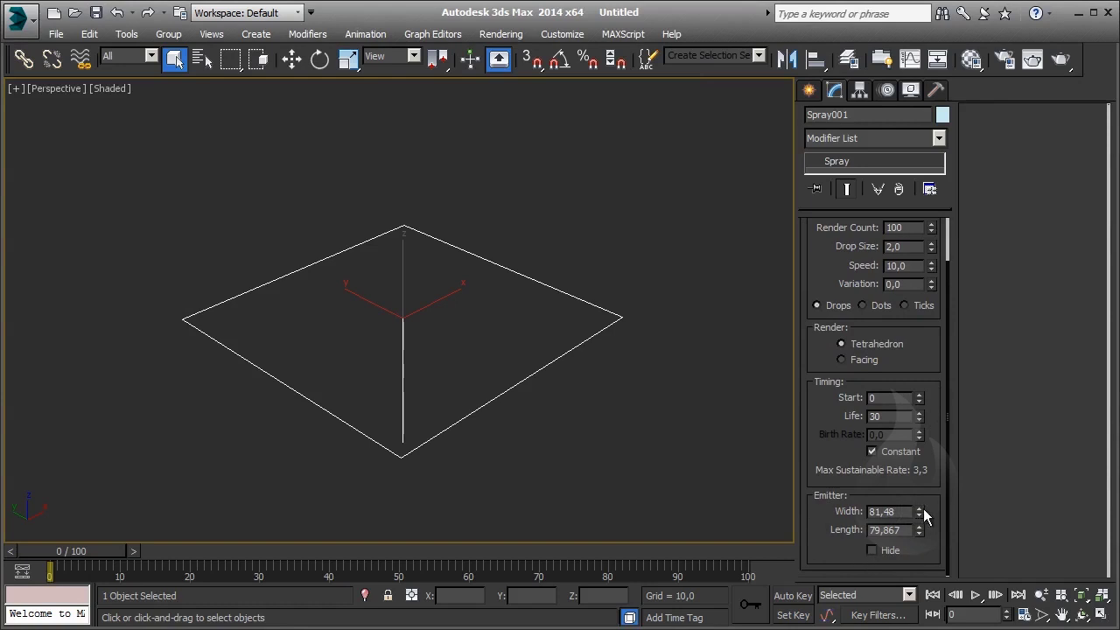
left_click_drag(920, 517, 921, 525)
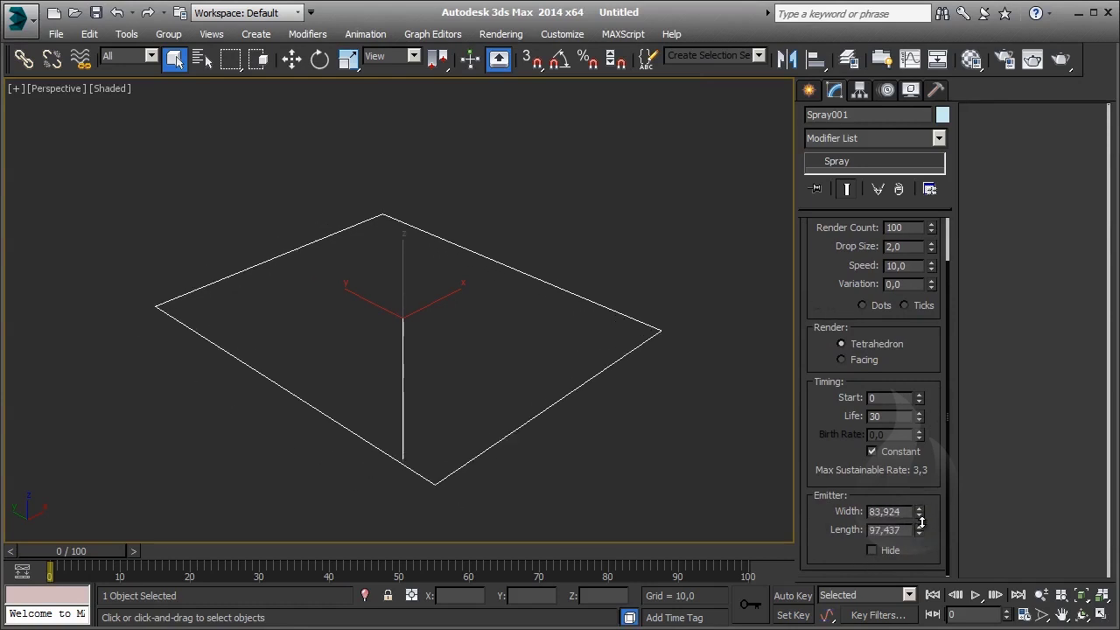
left_click(878, 551)
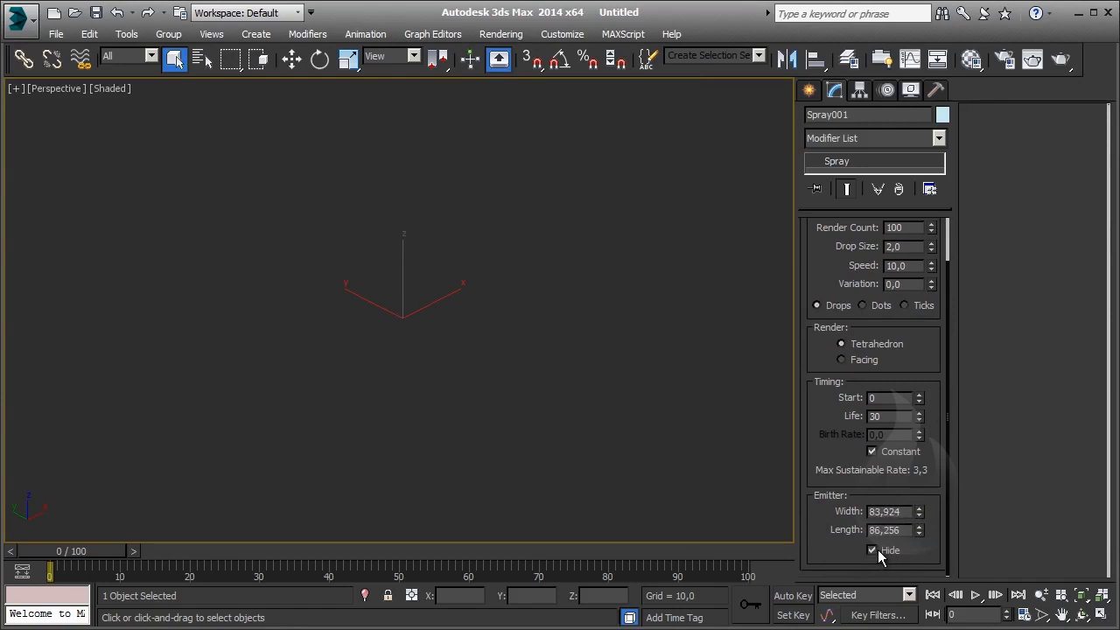
left_click(877, 552)
Step: Move to frame 68 and change the particle display from Drops through Dots to Ticks
mouse_move(80, 553)
left_mouse_down()
mouse_move(687, 552)
mouse_move(140, 551)
mouse_move(525, 551)
left_mouse_up()
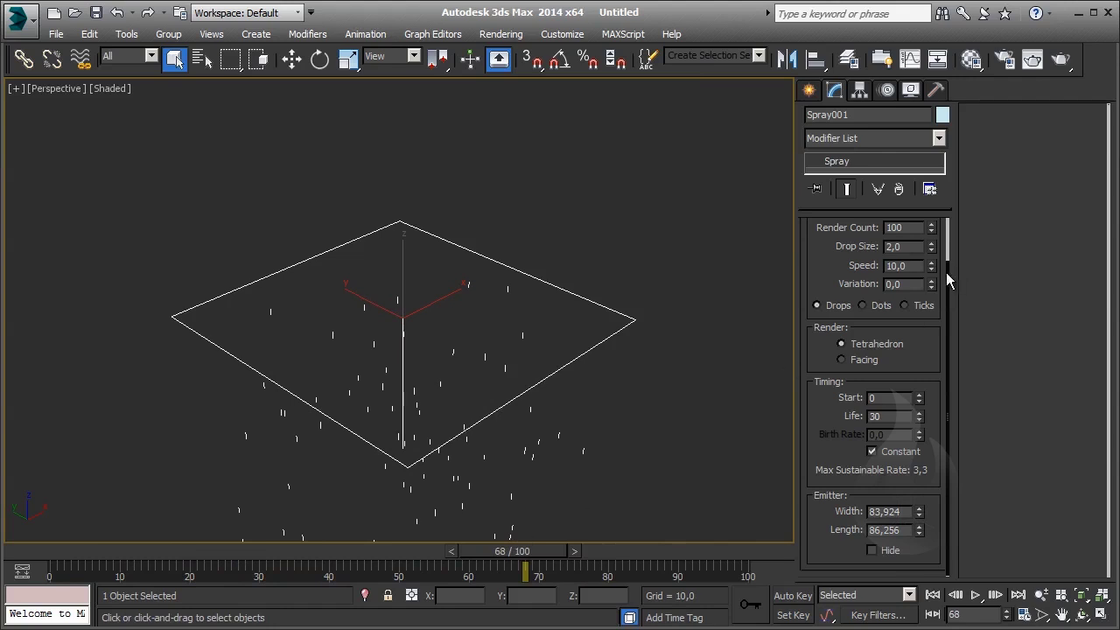
left_click(870, 306)
left_click(918, 306)
Step: Render frame 68, raise Drop Size to 10, and re-render to get longer streaks
left_click(1035, 59)
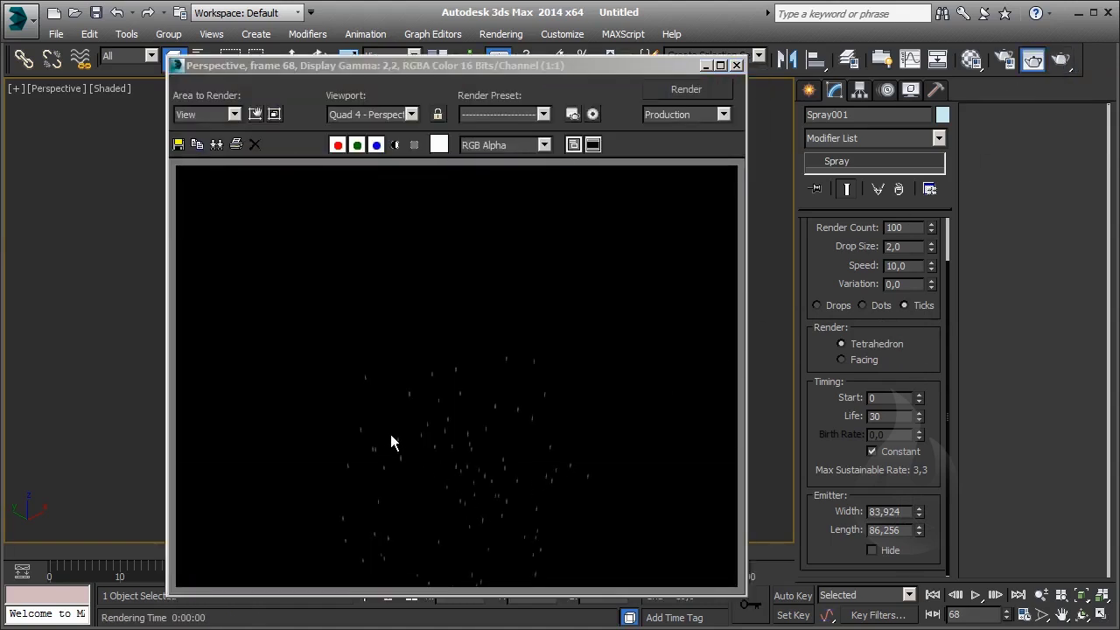
left_click(895, 248)
type("10")
key("Return")
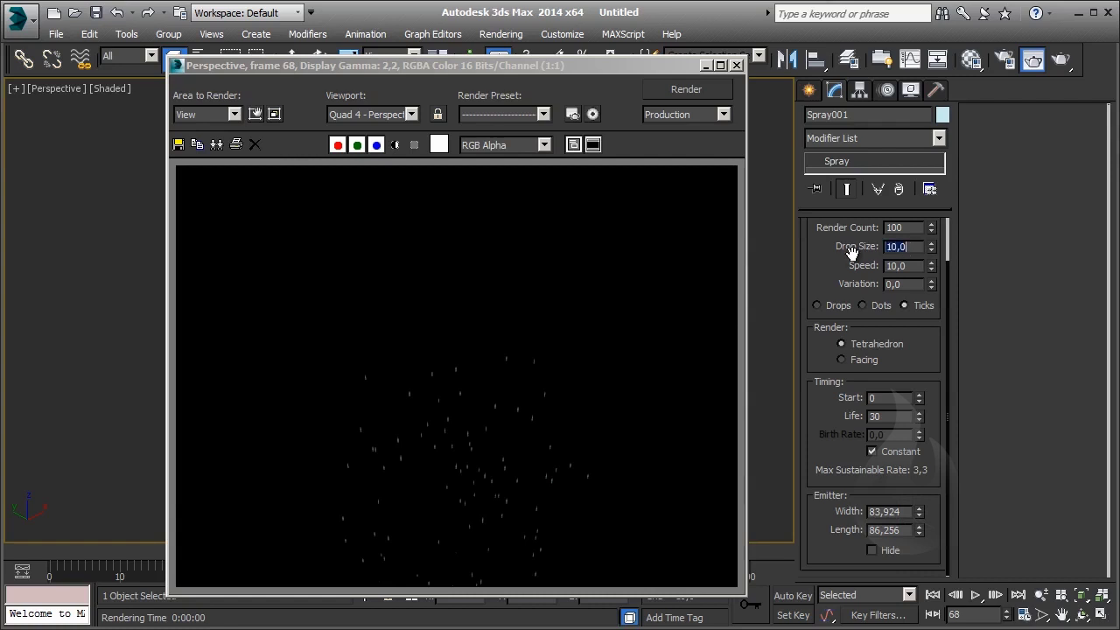
left_click(1061, 59)
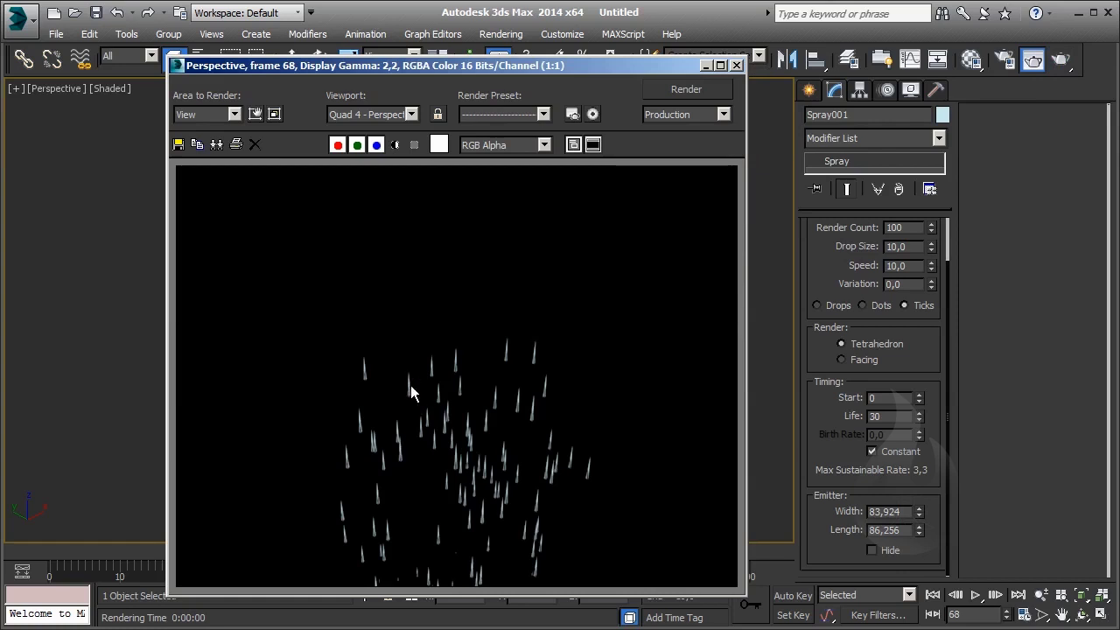
Step: Set particle rendering to Facing and re-render frame 68 showing large pale squares
left_click(846, 361)
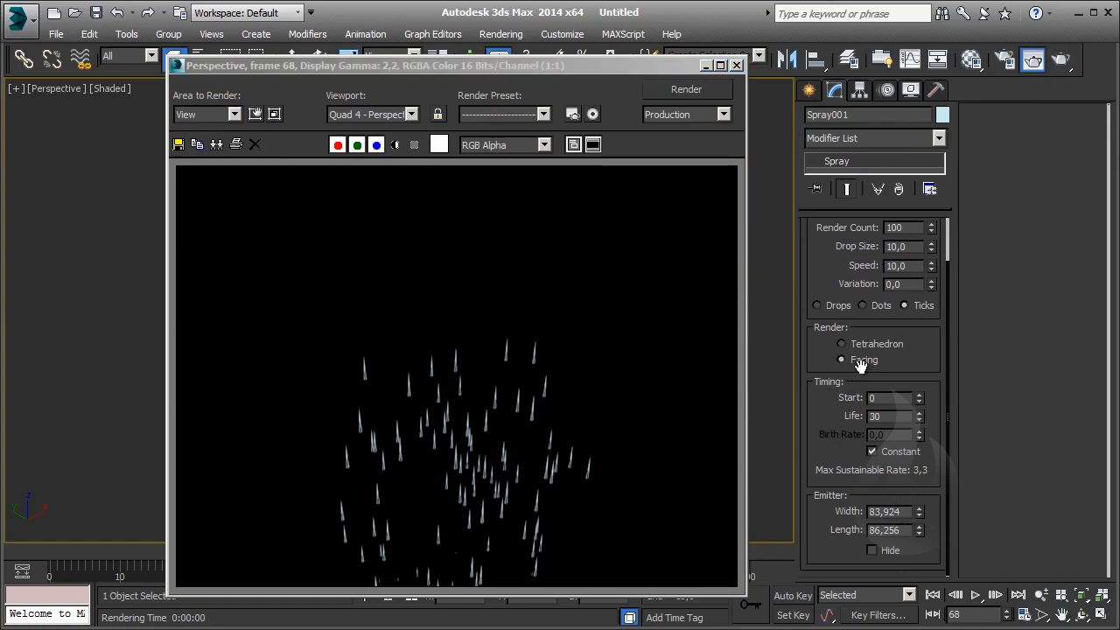
left_click(1067, 67)
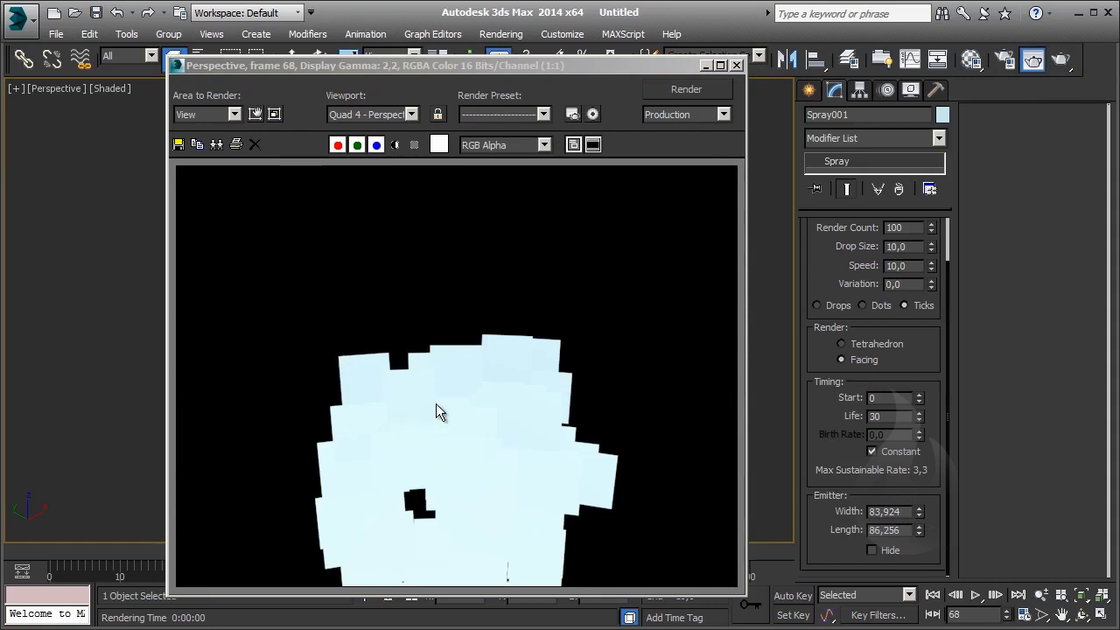
left_click(700, 70)
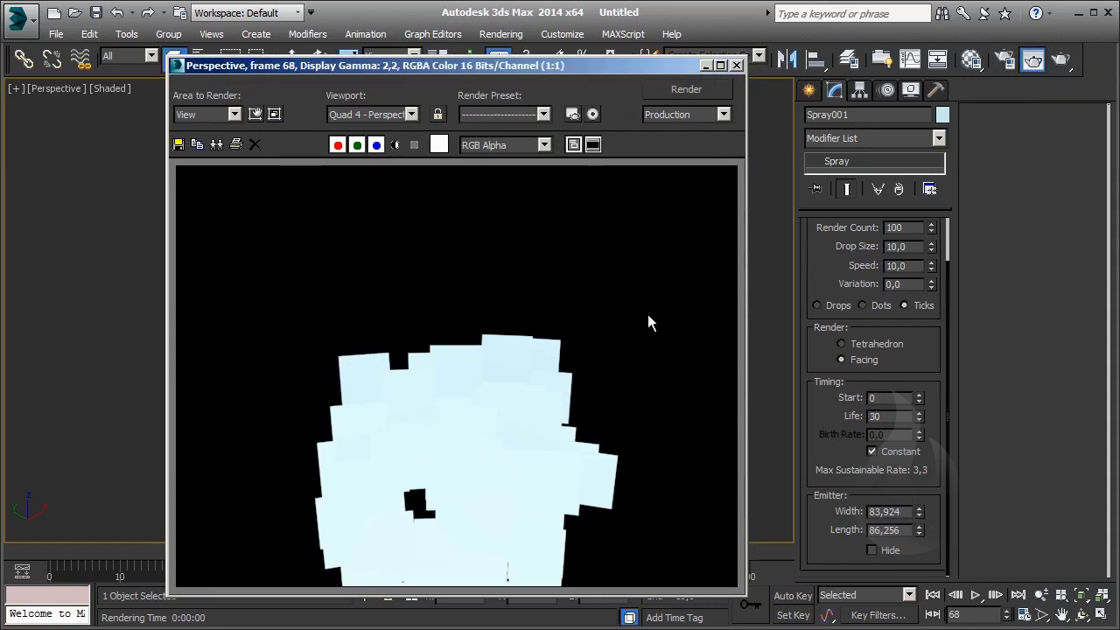